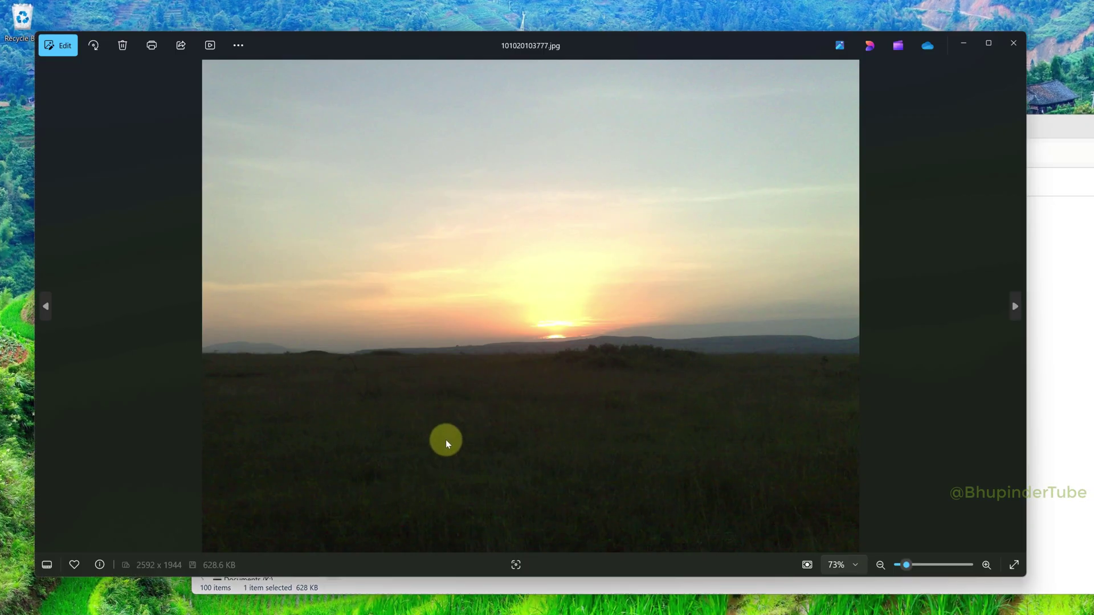
# - Close the photo viewer and copy the 201010A0 folder's full path from the address bar
pyautogui.click(1013, 42)
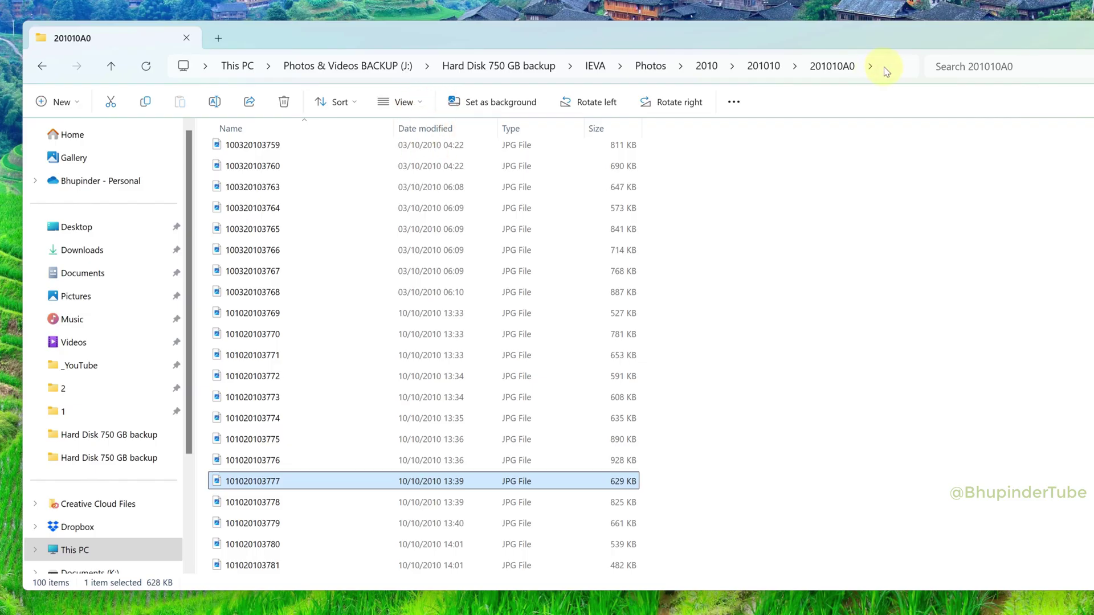
pyautogui.click(884, 66)
pyautogui.rightClick(402, 68)
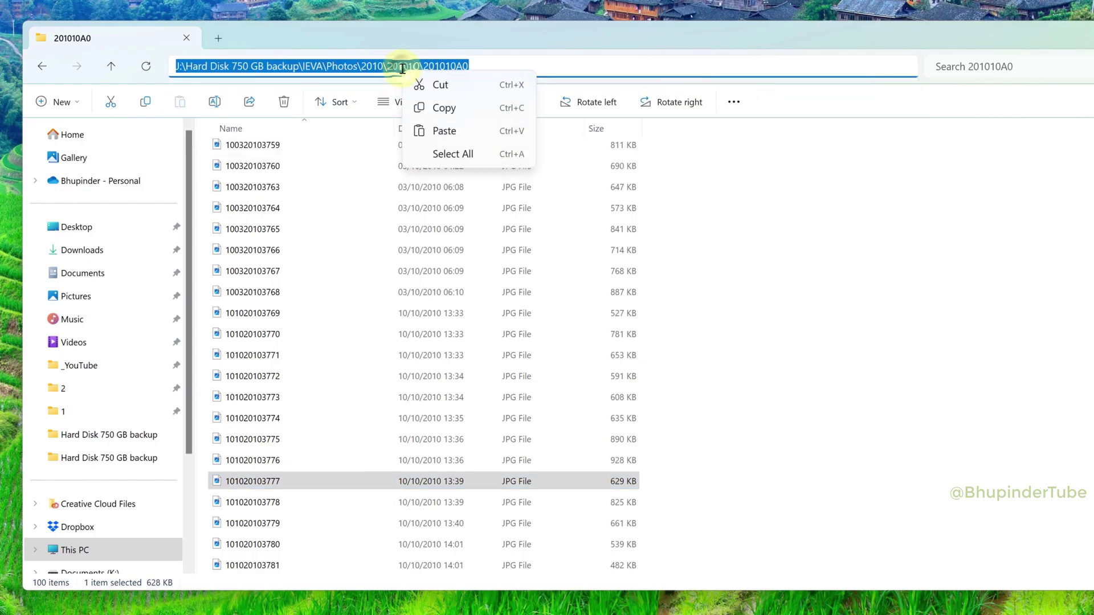
pyautogui.click(444, 108)
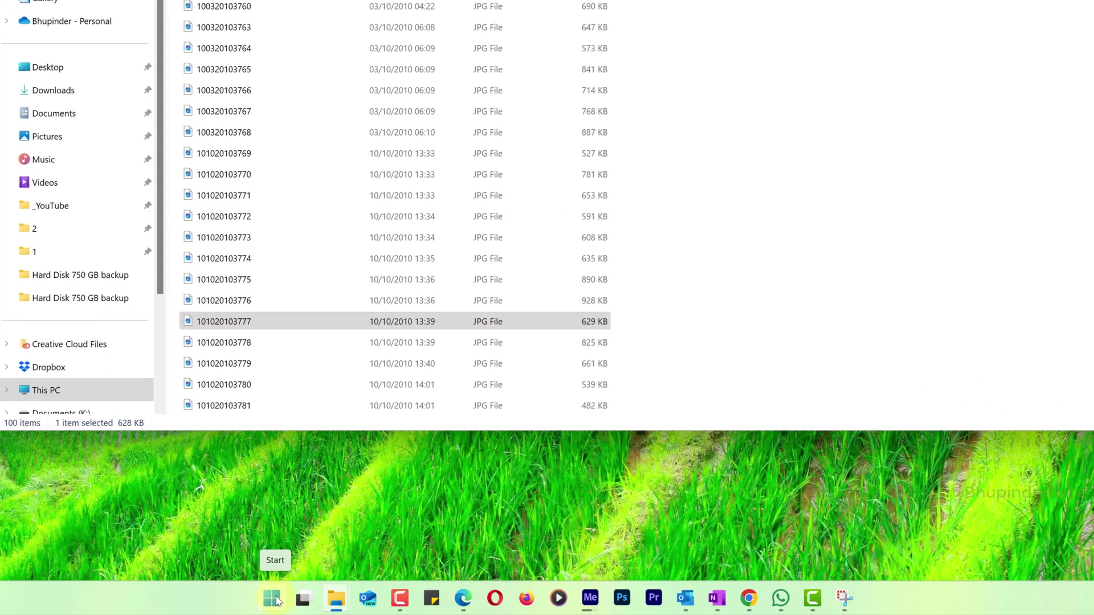
# - Launch Command Prompt as administrator from a Start menu search for 'co'
pyautogui.click(272, 598)
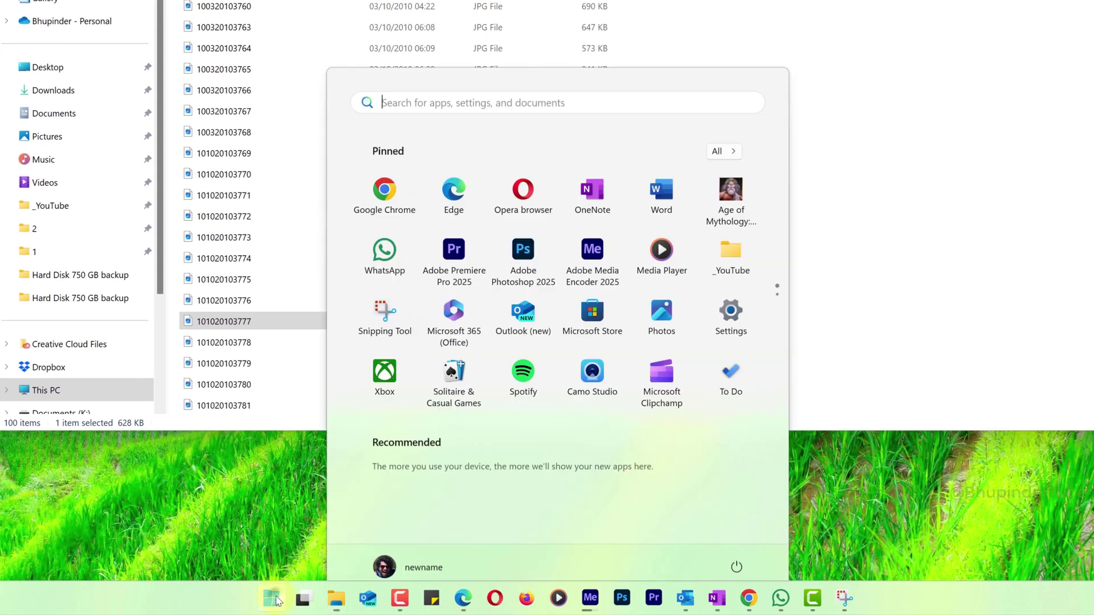
pyautogui.write('comm')
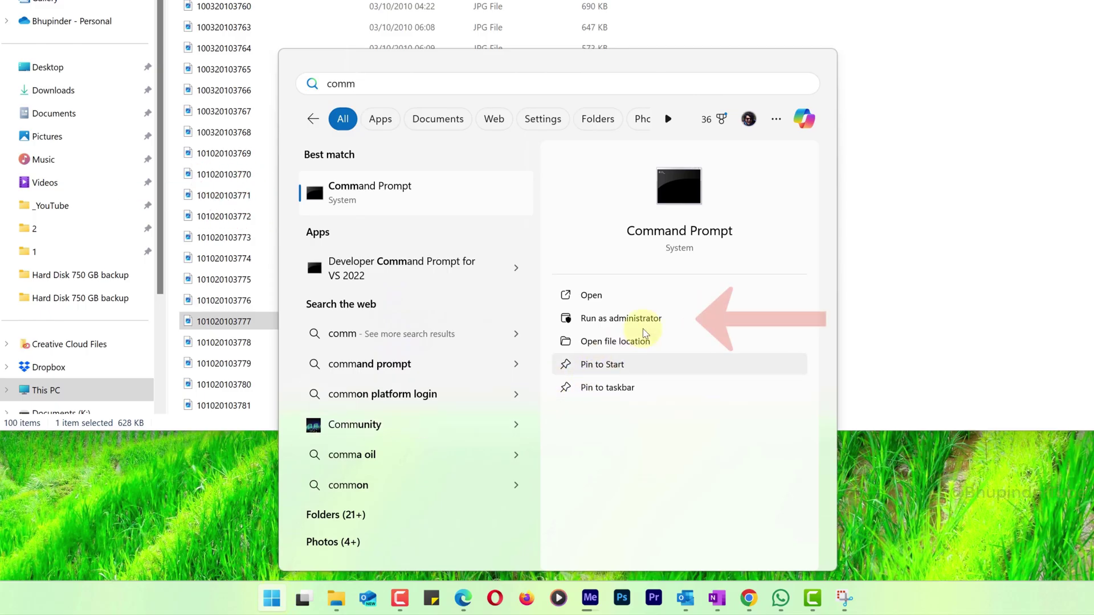
pyautogui.click(691, 324)
pyautogui.write('J:')
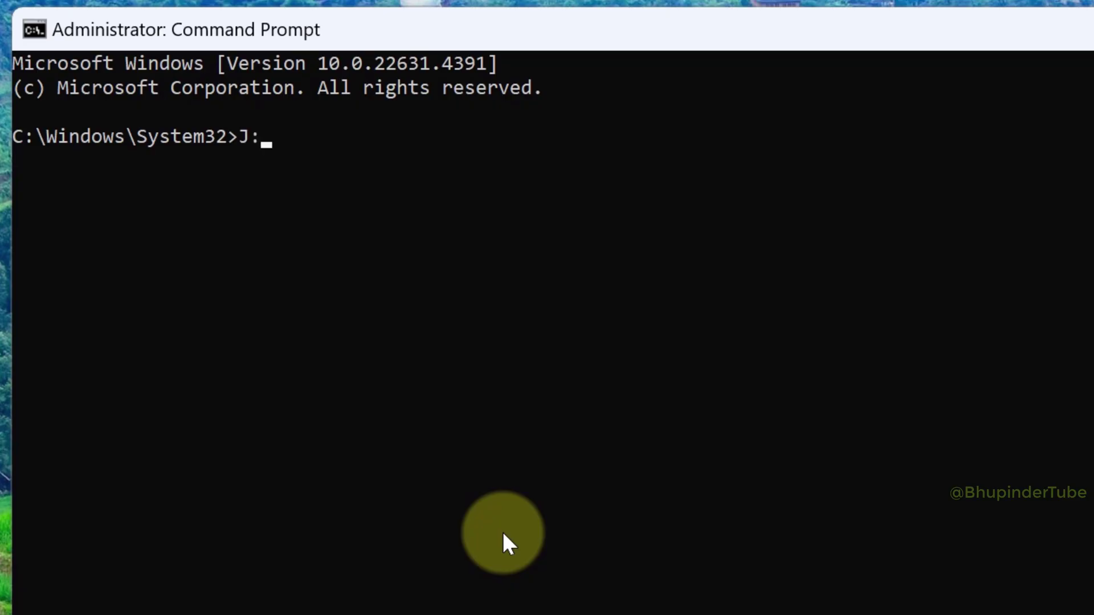
pyautogui.write(':')
# - Switch to the J: drive and cd into the pasted 201010A0 backup folder path
pyautogui.press('Return')
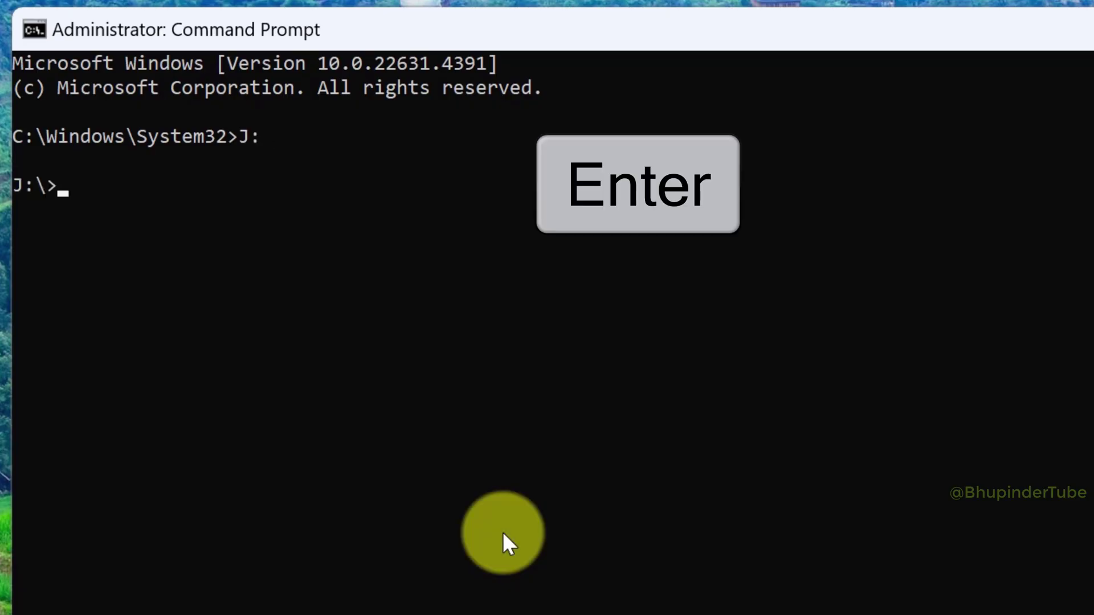
pyautogui.write('cd')
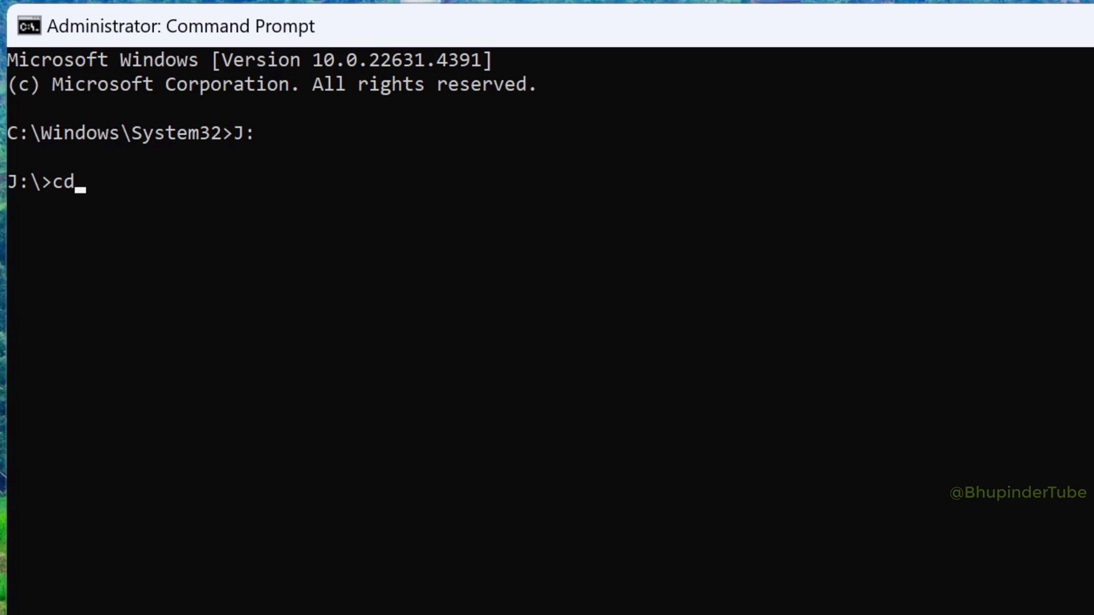
pyautogui.write(' J:\\Hard Disk 750 GB backup\\IEVA\\Photos\\2010\\201010\\201010A0')
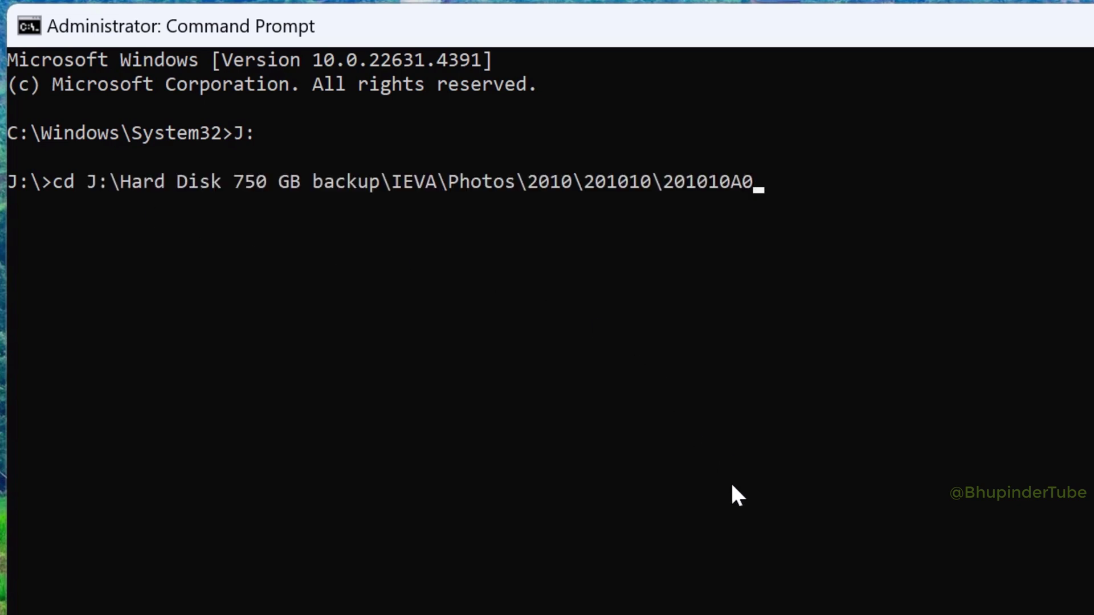
pyautogui.press('Return')
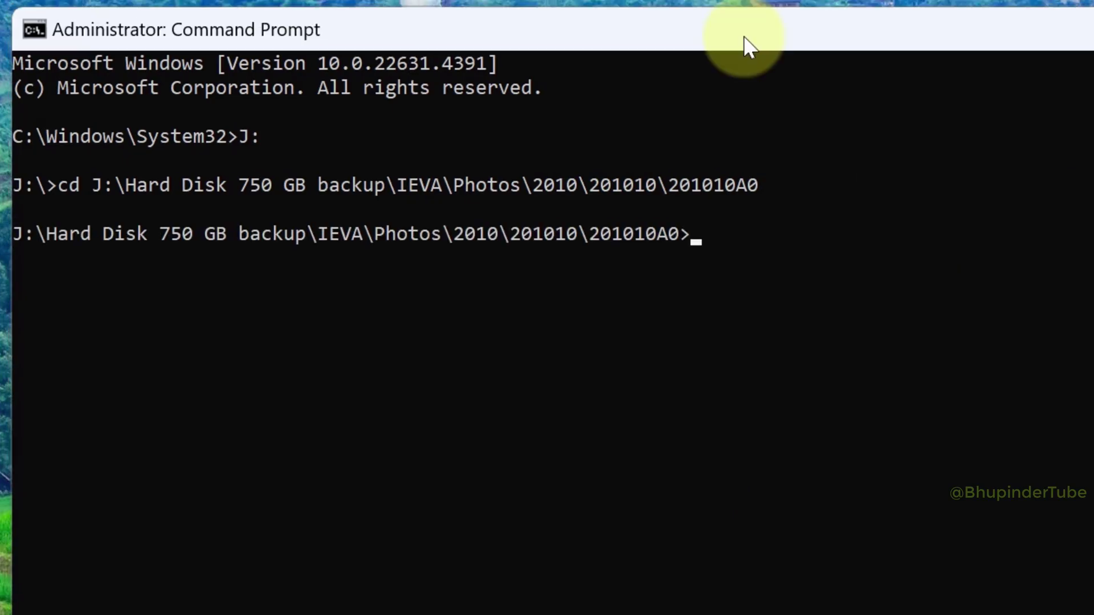
pyautogui.write('d')
pyautogui.write('el /f')
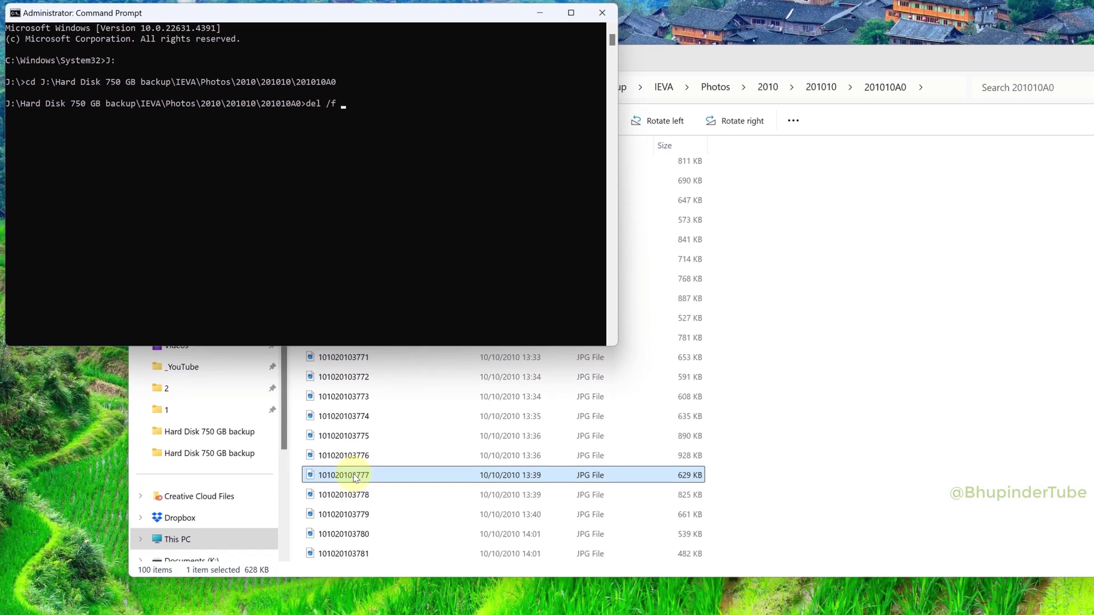
pyautogui.click(353, 477)
pyautogui.click(353, 477)
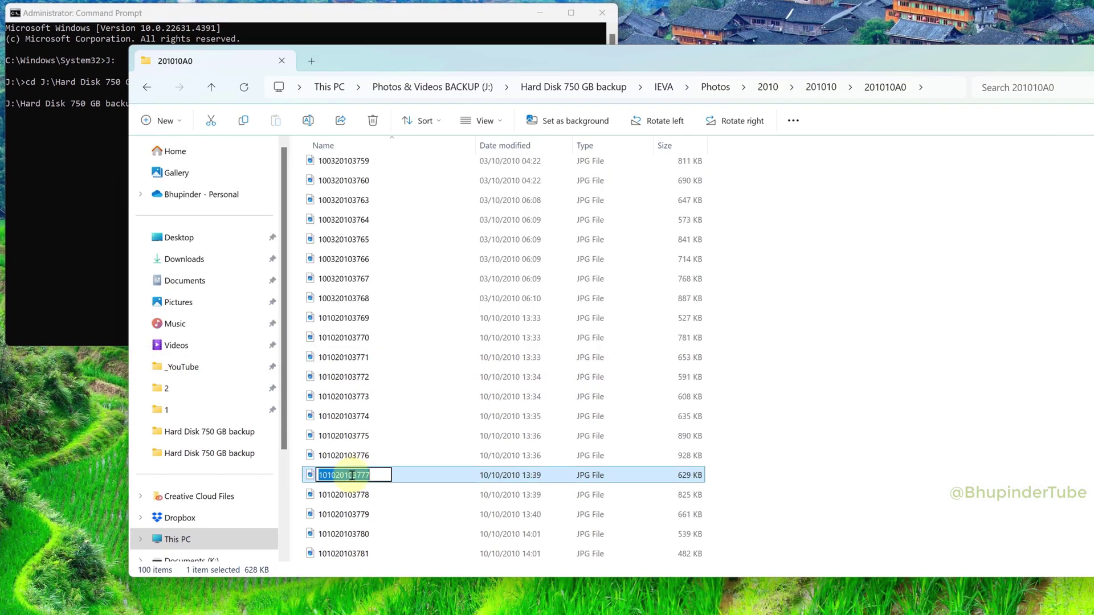
pyautogui.rightClick(352, 477)
pyautogui.click(382, 519)
pyautogui.click(359, 17)
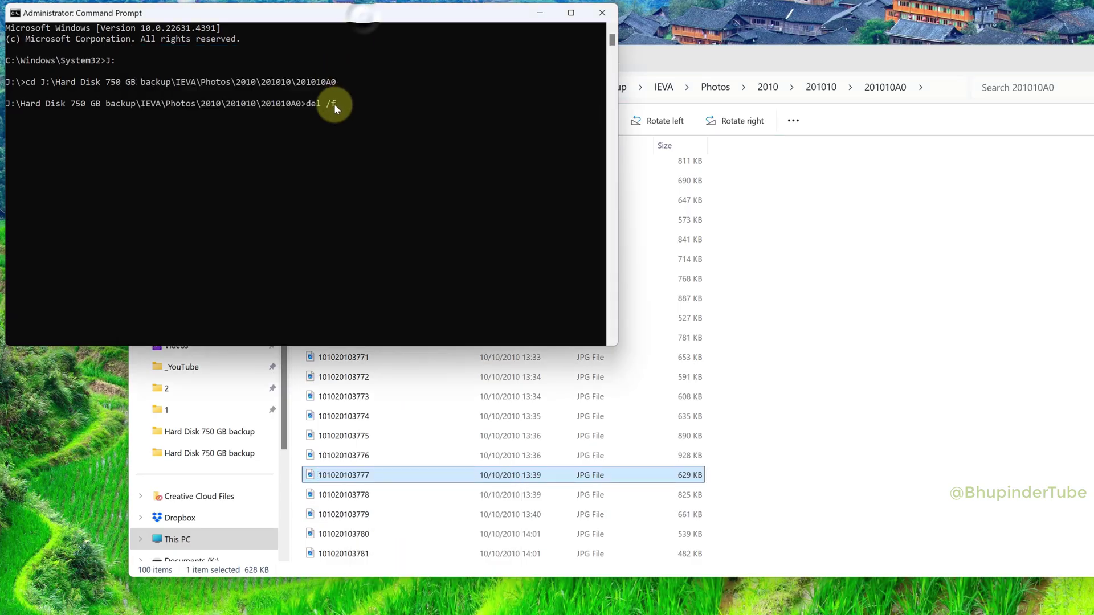
pyautogui.write('/f')
pyautogui.rightClick(342, 105)
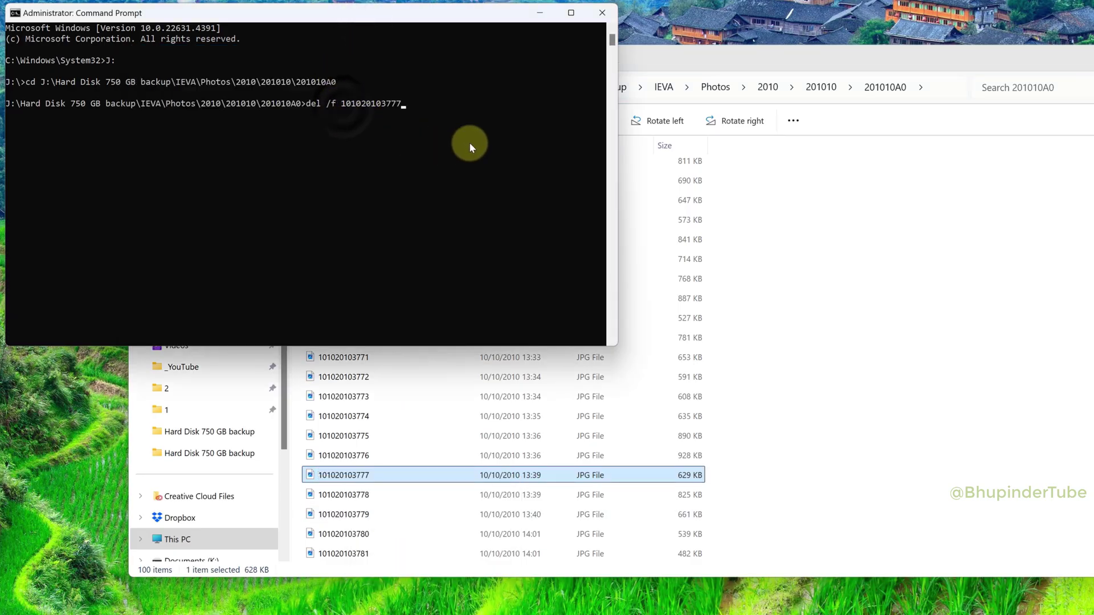
# - Copy the .jpg extension from the photo's Properties 'Type of file' field
pyautogui.click(669, 60)
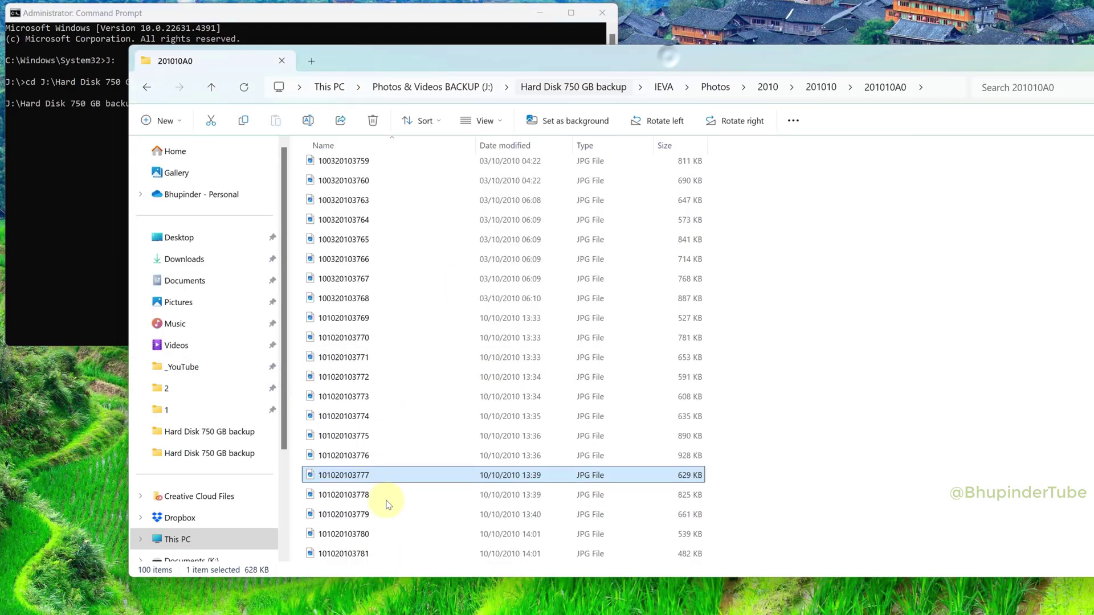
pyautogui.rightClick(333, 478)
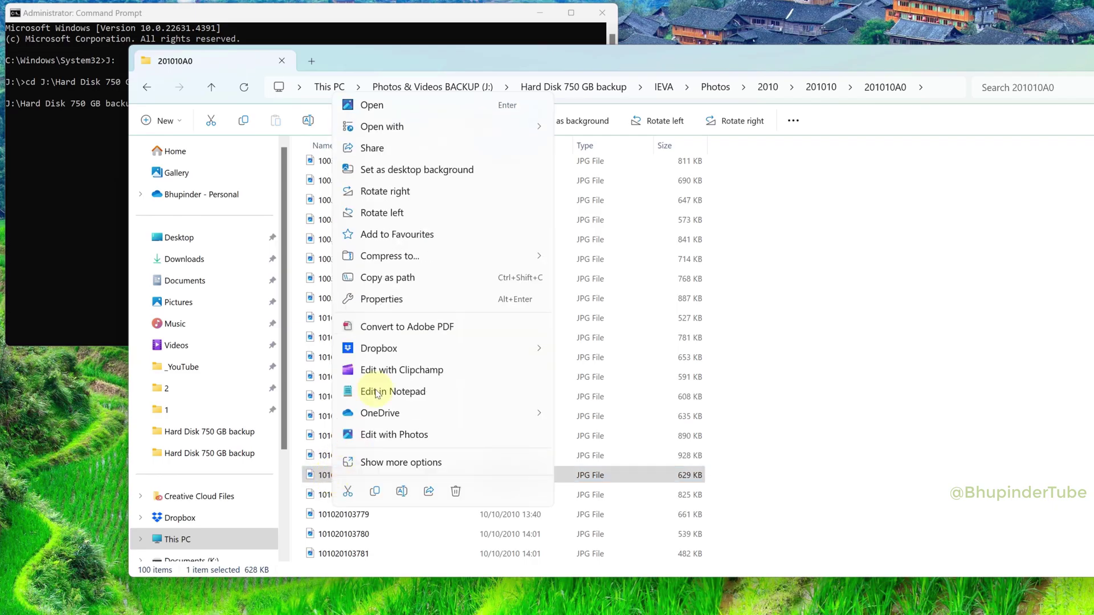
pyautogui.click(381, 300)
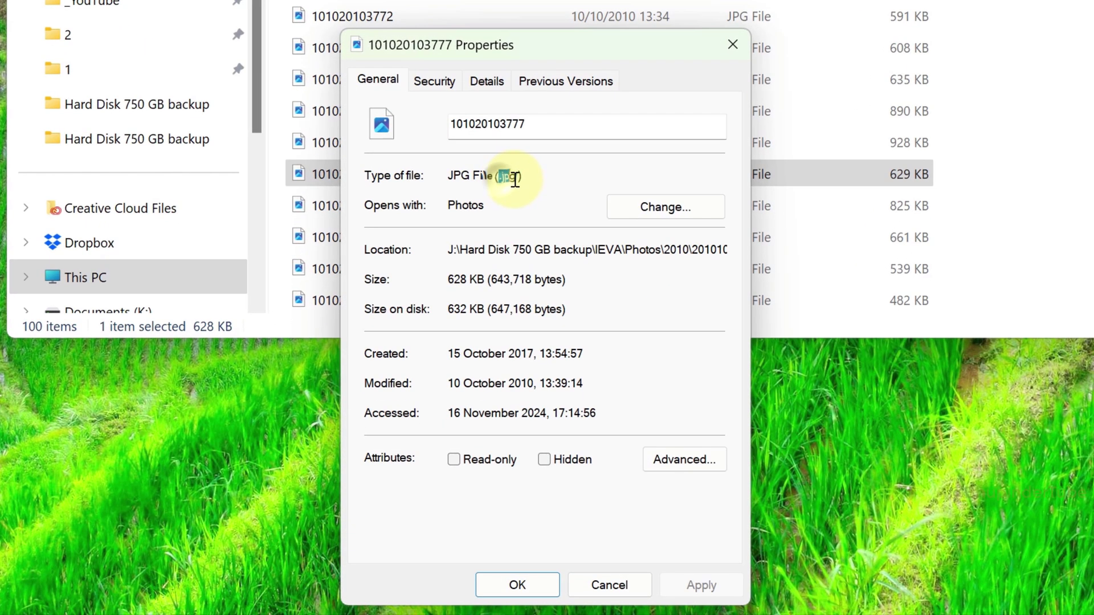
pyautogui.moveTo(497, 176); pyautogui.dragTo(518, 178)
pyautogui.rightClick(518, 178)
pyautogui.click(557, 245)
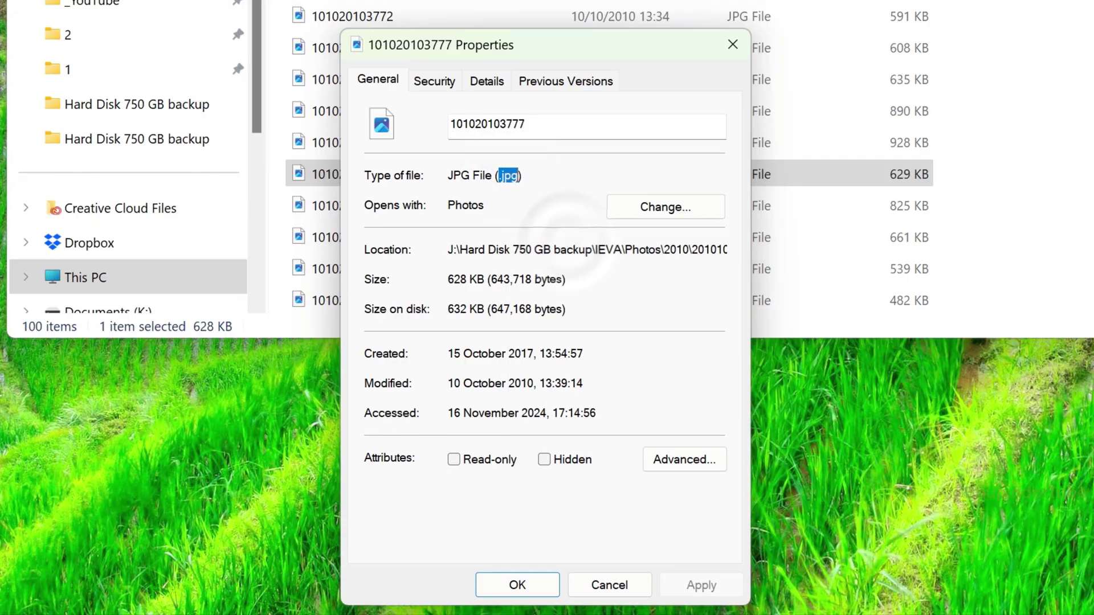
# - Append .jpg and run del /f 101020103777.jpg to force-delete the photo
pyautogui.click(729, 45)
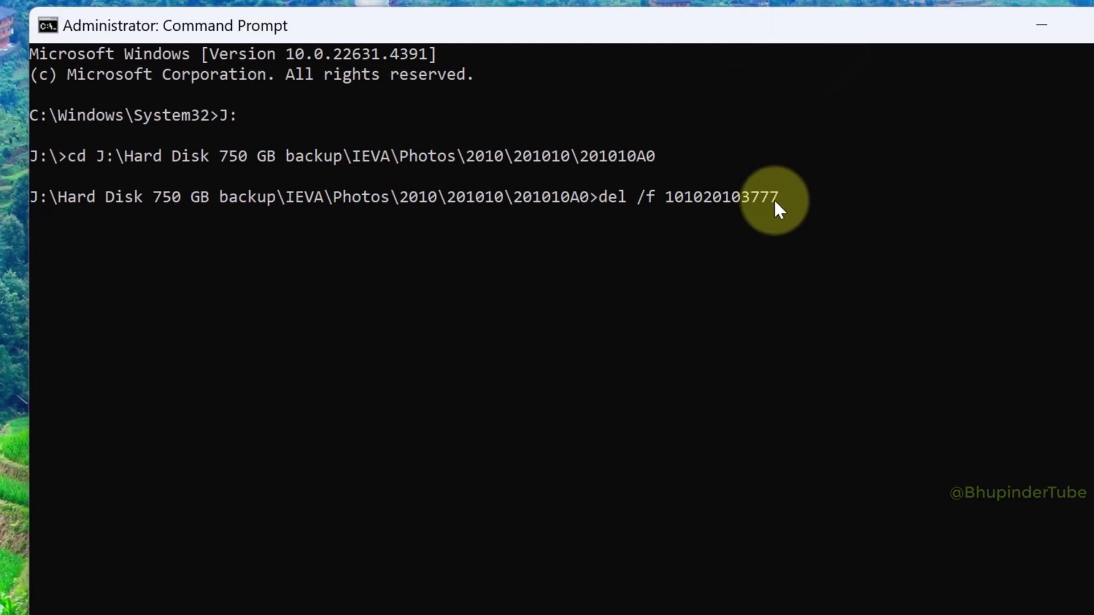
pyautogui.rightClick(776, 201)
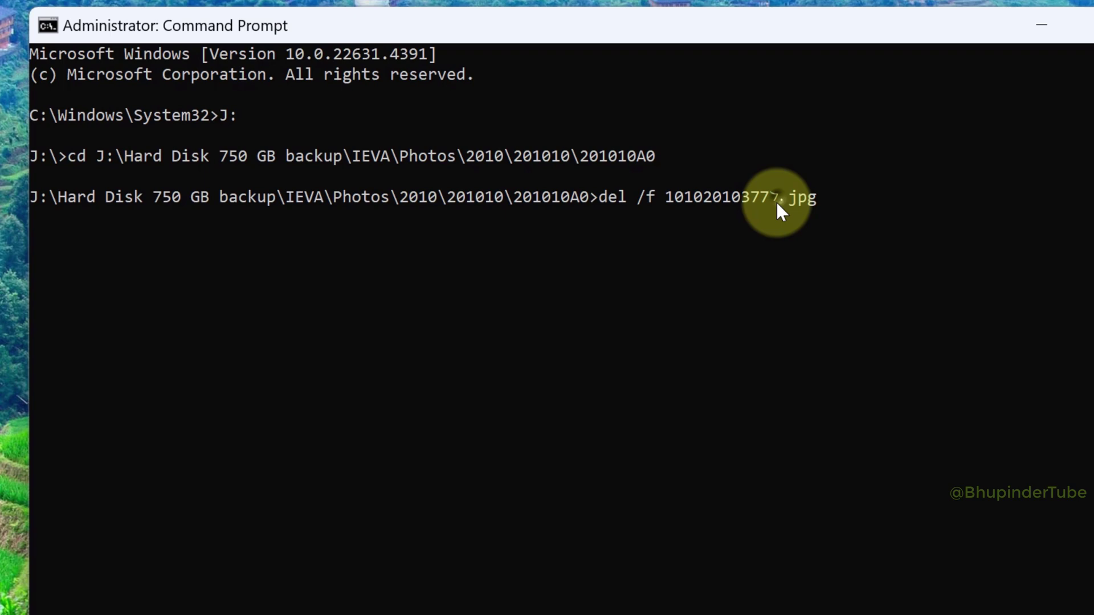
pyautogui.press('Return')
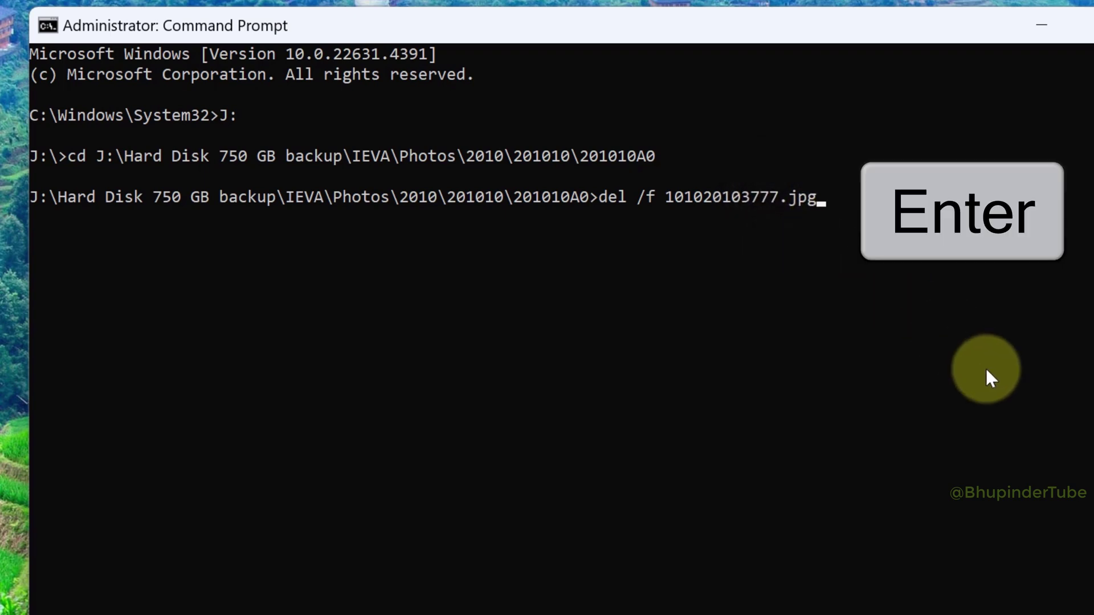